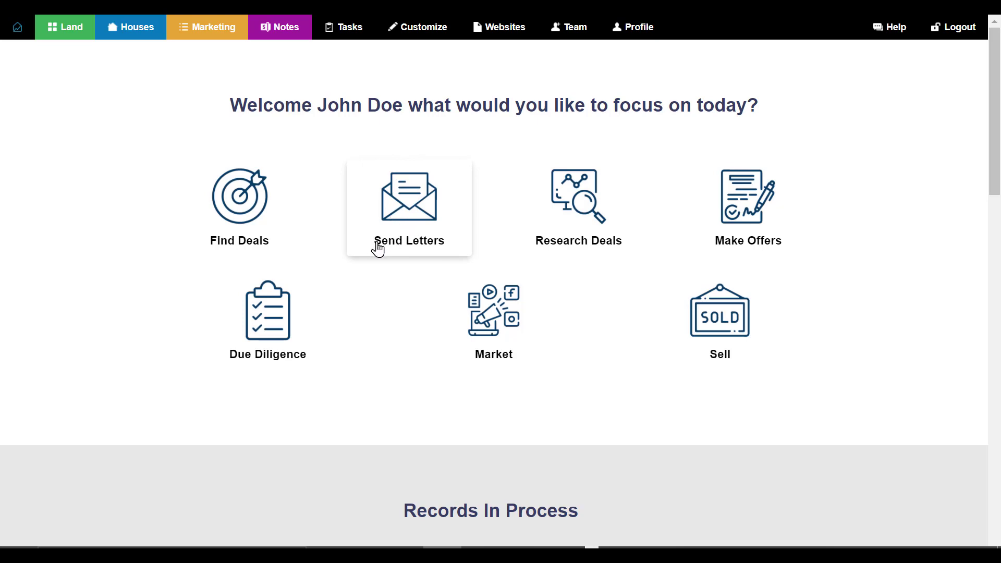
# Start the Send Letters wizard without continuing the earlier progress, and choose to use a mailing service.
pyautogui.click(448, 245)
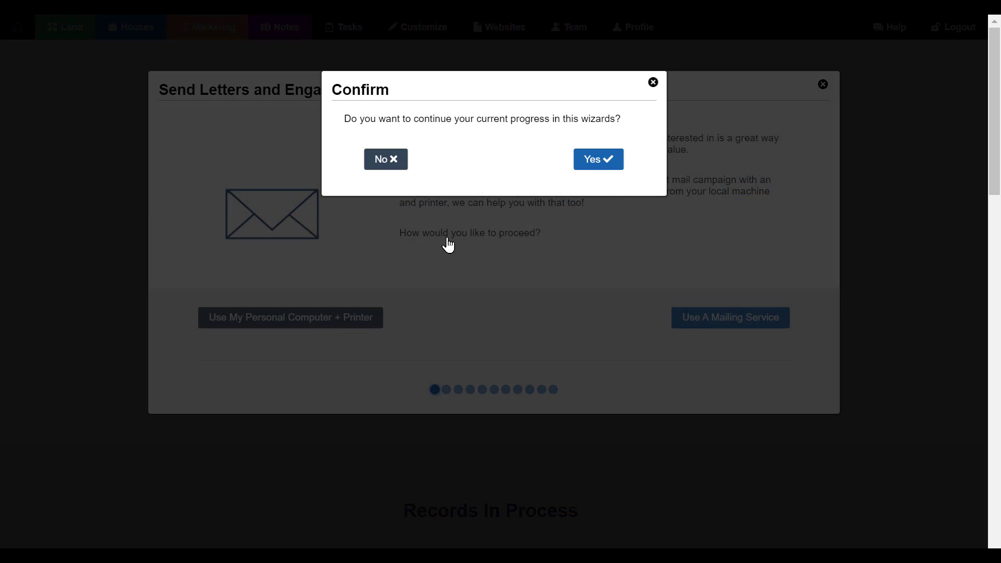
pyautogui.click(393, 166)
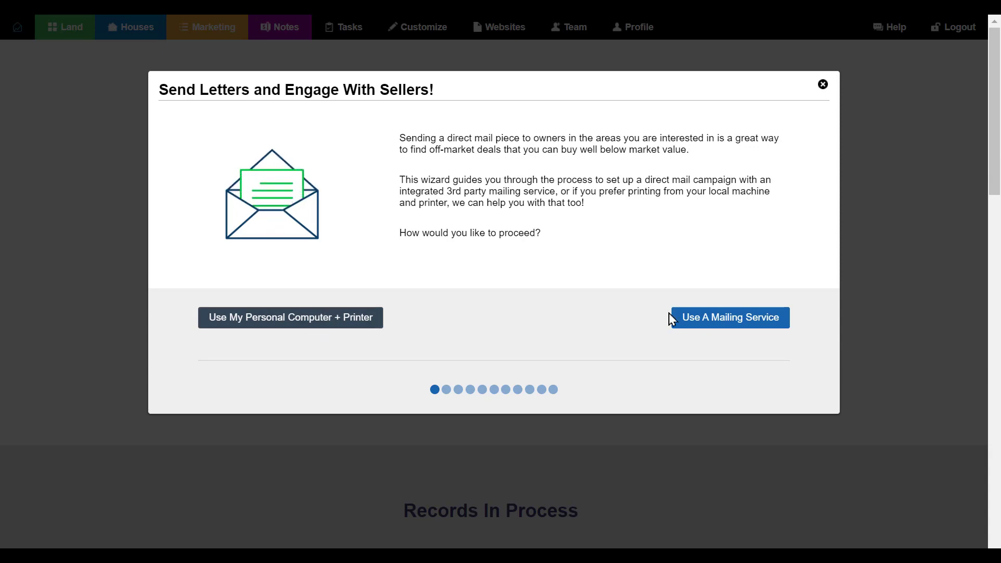
pyautogui.click(724, 325)
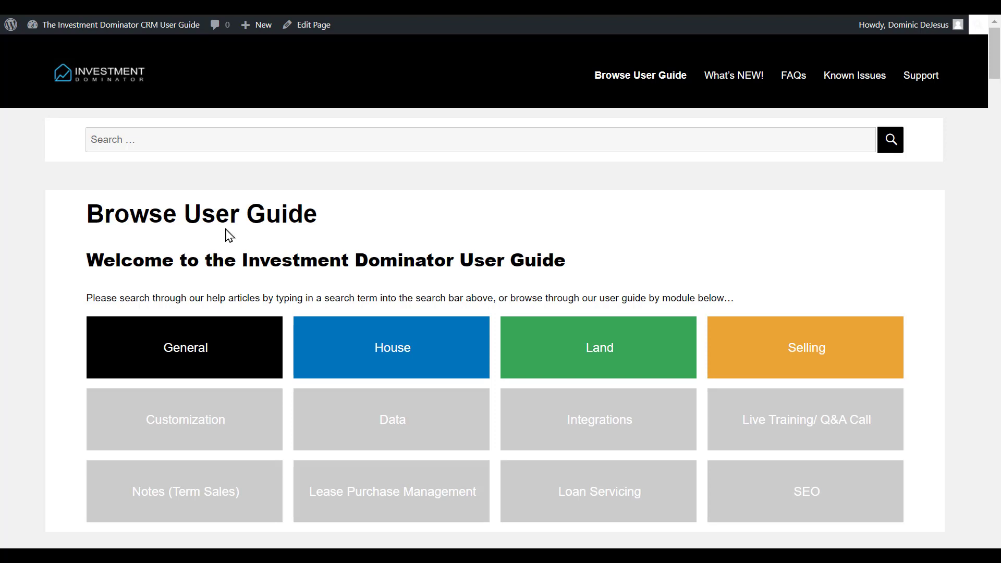
# Switch to the Investment Dominator user guide and search it for "REI printmail".
pyautogui.click(222, 143)
pyautogui.write('R')
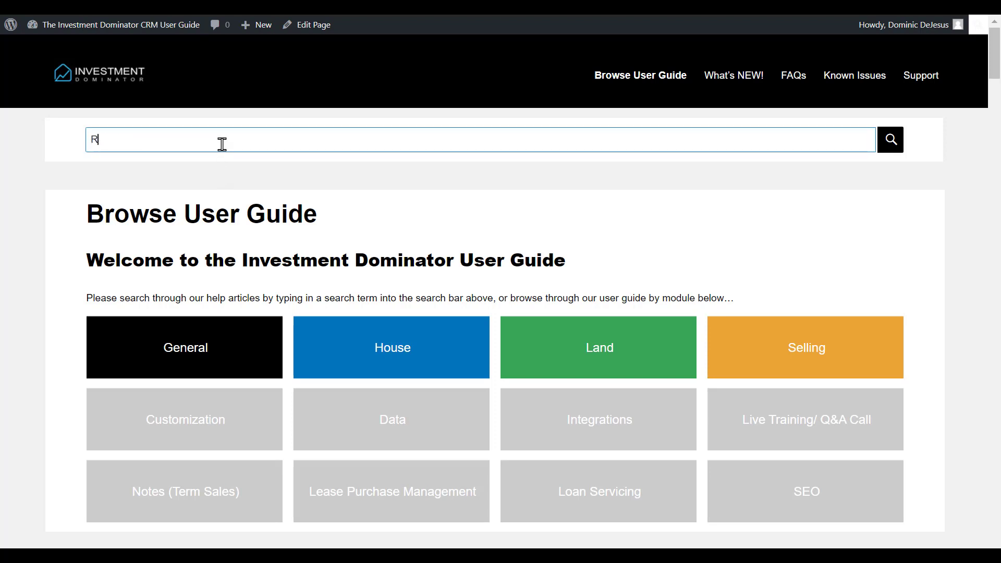
pyautogui.write('EI pr')
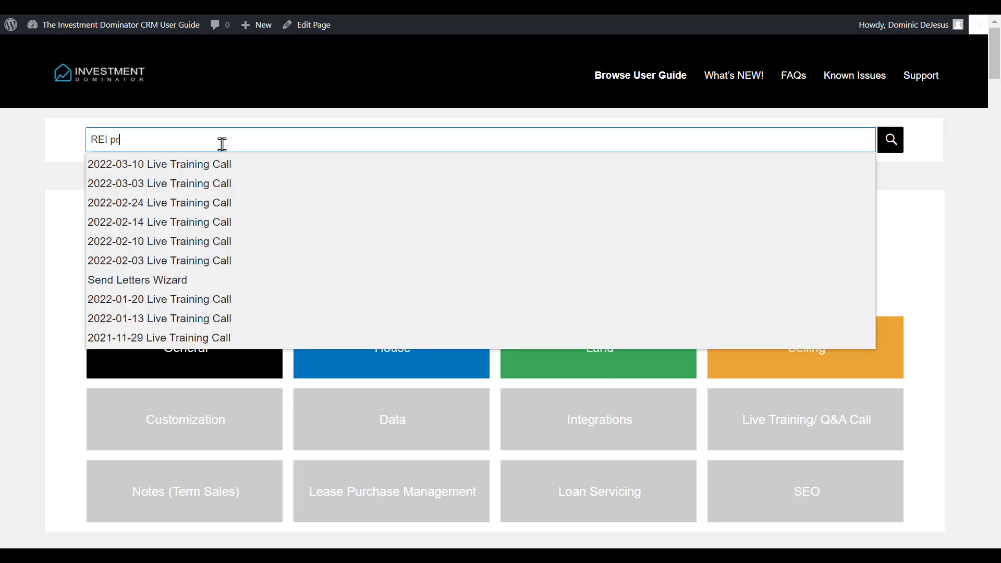
pyautogui.write('intmail')
pyautogui.press('Return')
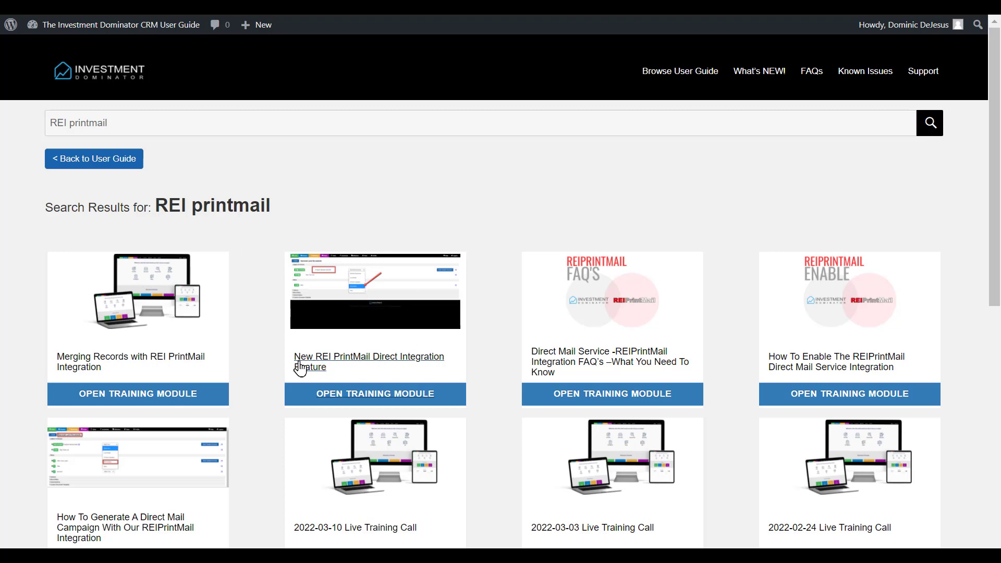
# Open the New REI PrintMail Direct Integration Feature article and go to its guide on enabling the integration.
pyautogui.click(395, 368)
pyautogui.scroll(-3, 395, 368)
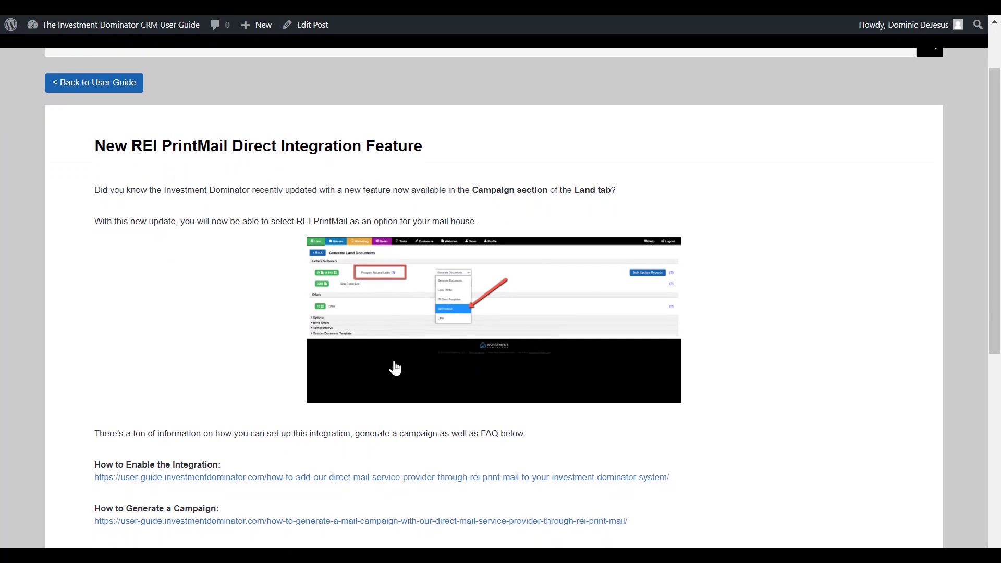
pyautogui.scroll(-2, 395, 367)
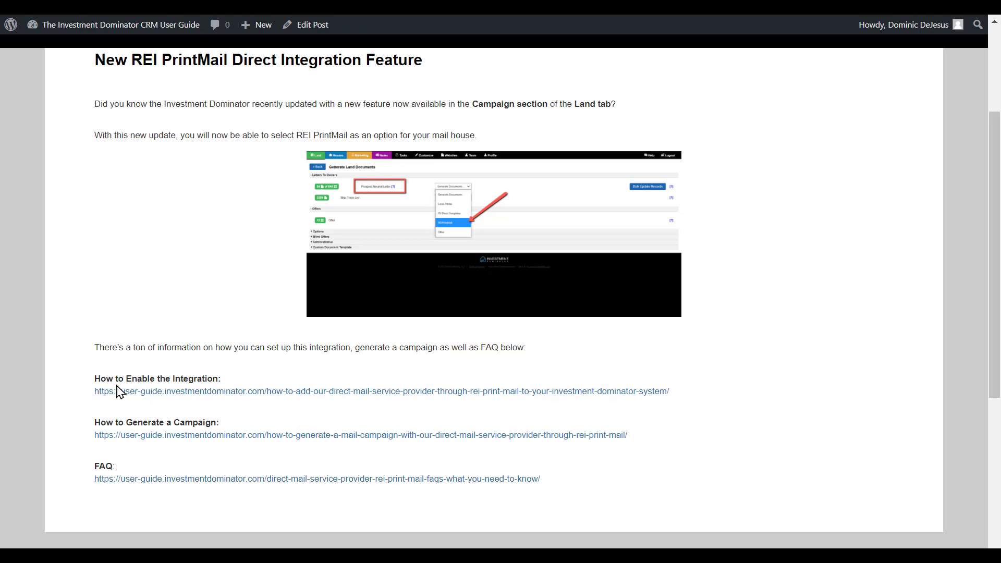
pyautogui.moveTo(94, 377); pyautogui.dragTo(217, 377)
pyautogui.click(284, 366)
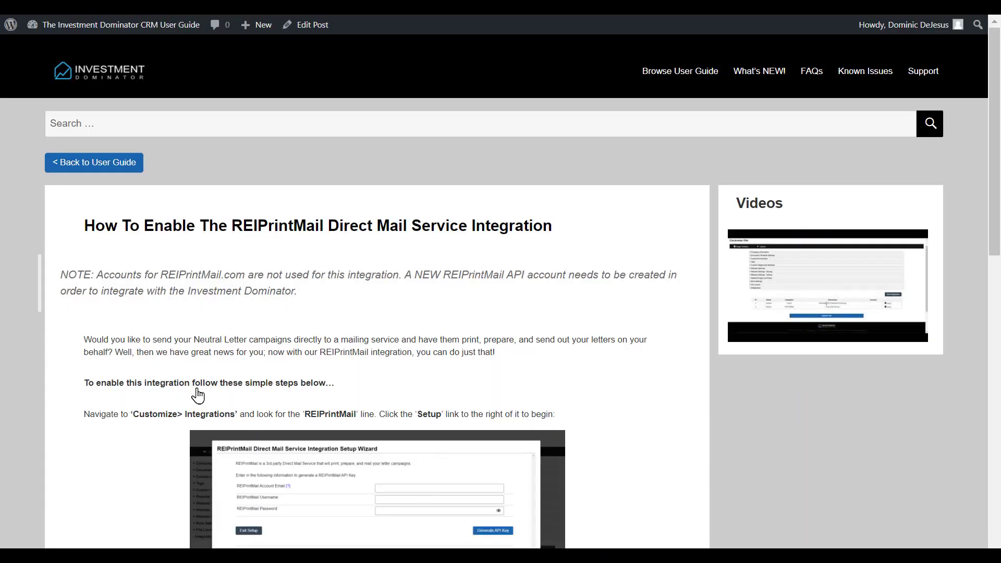
# Read through the REIPrintMail enabling guide, covering the setup wizard fields and API key generation.
pyautogui.scroll(-1, 320, 318)
pyautogui.scroll(-1, 320, 318)
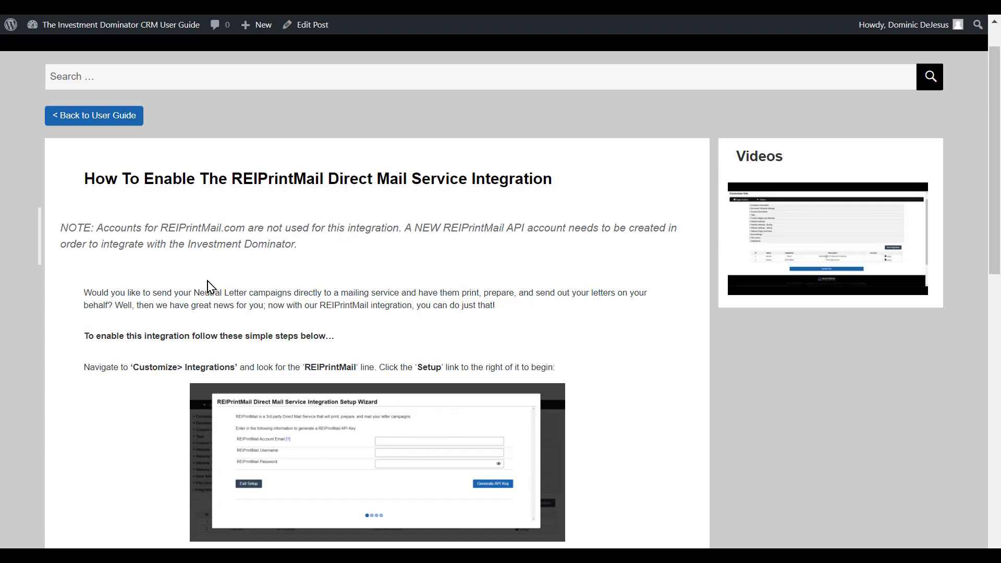
pyautogui.scroll(-2, 207, 286)
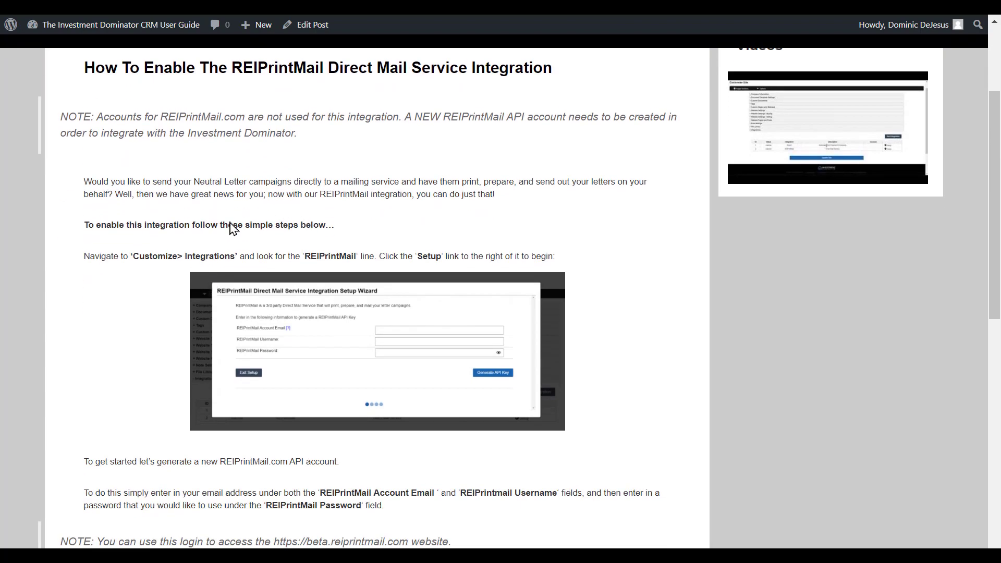
pyautogui.scroll(-2, 155, 385)
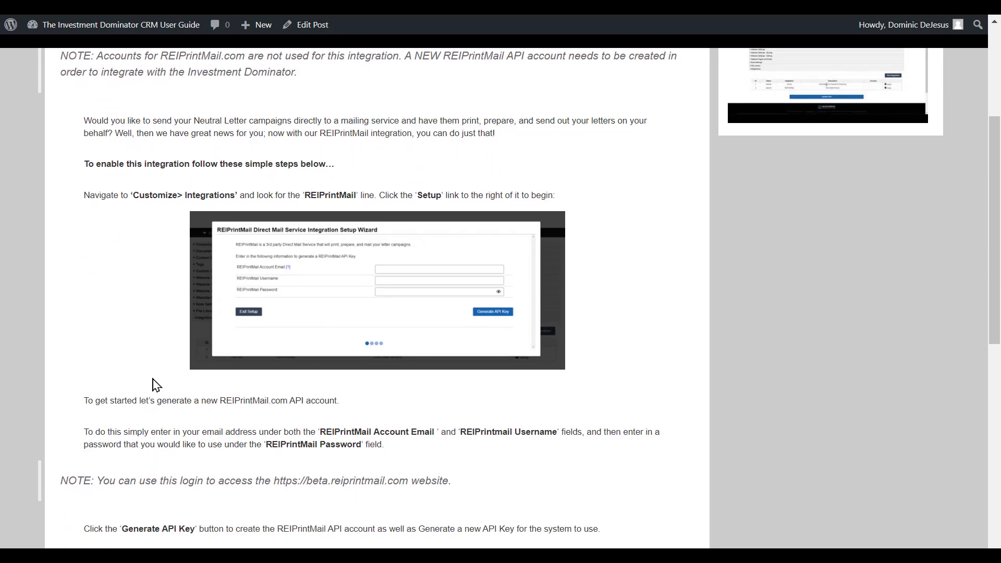
pyautogui.scroll(-2, 155, 386)
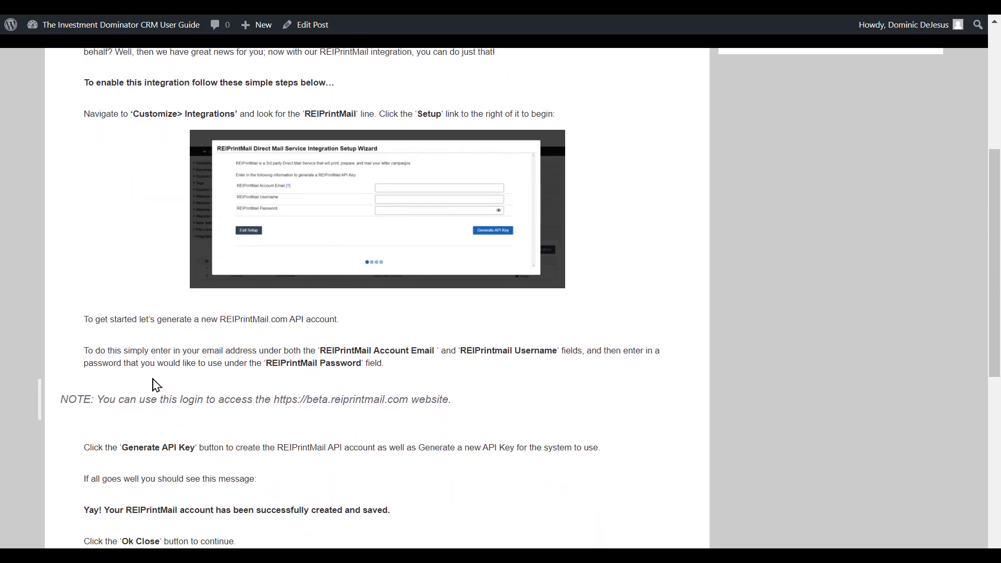
pyautogui.scroll(-2, 155, 386)
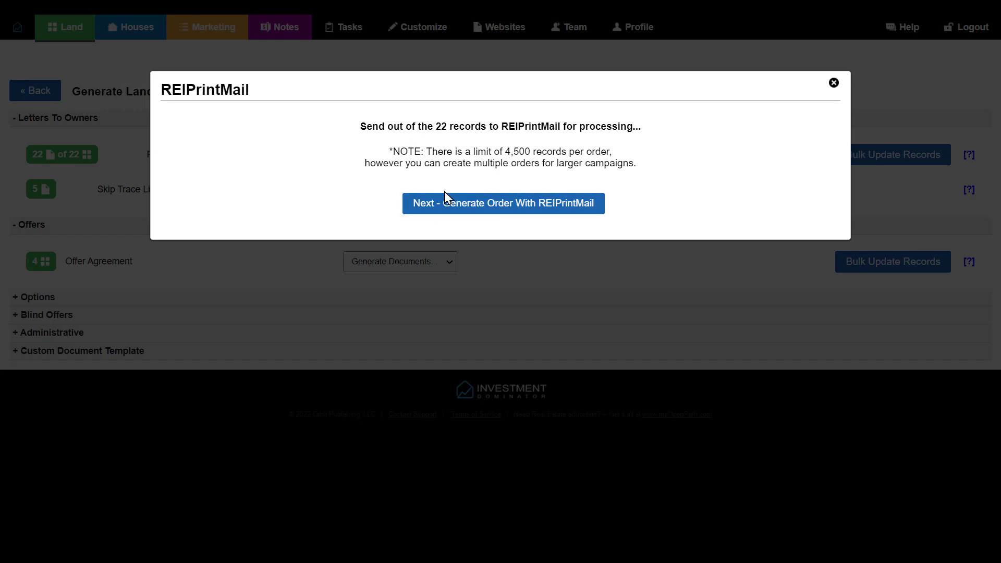
# Generate the Prospect Neutral Letter order with REIPrintMail and check the successfully processed records.
pyautogui.click(522, 207)
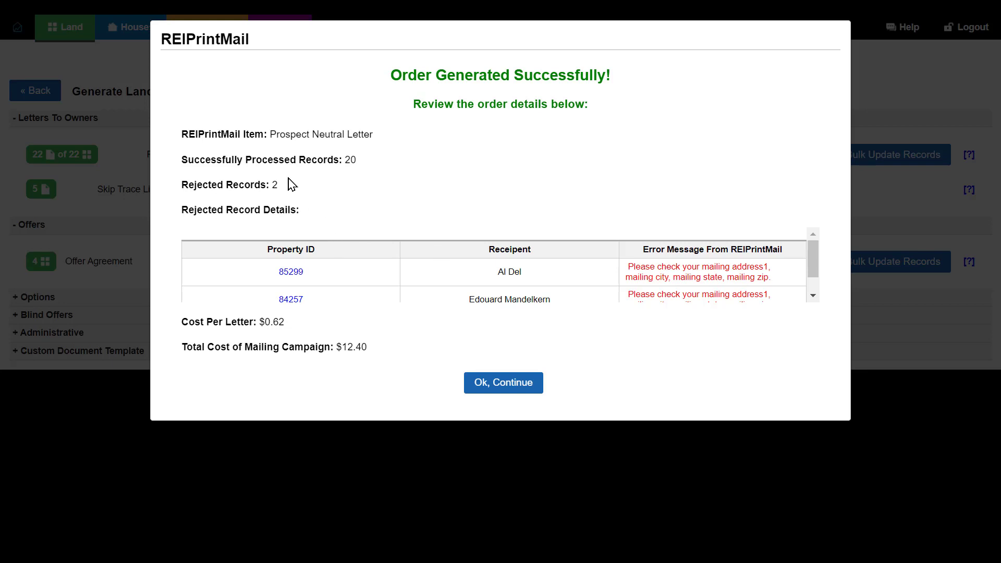
pyautogui.moveTo(182, 160); pyautogui.dragTo(357, 161)
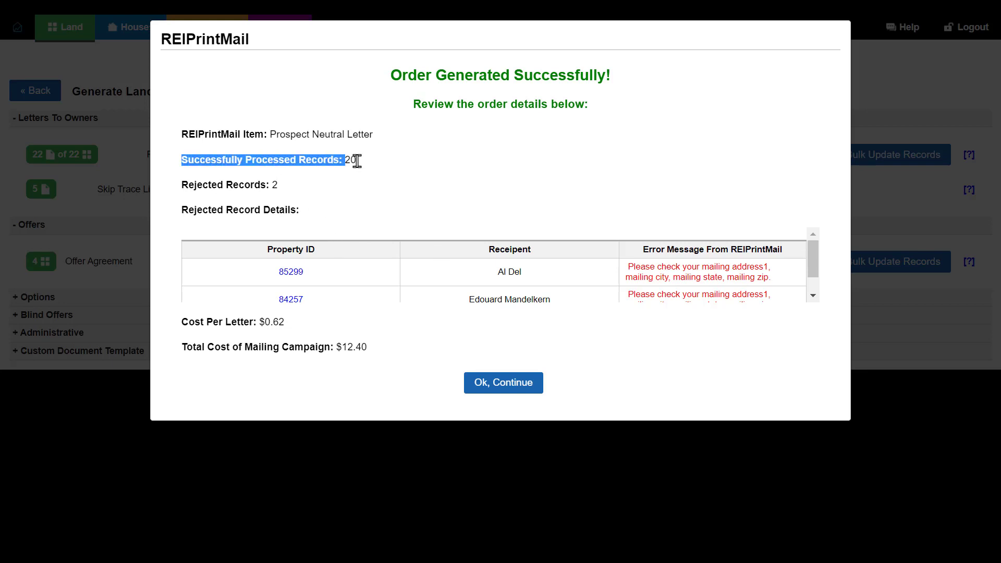
pyautogui.click(376, 170)
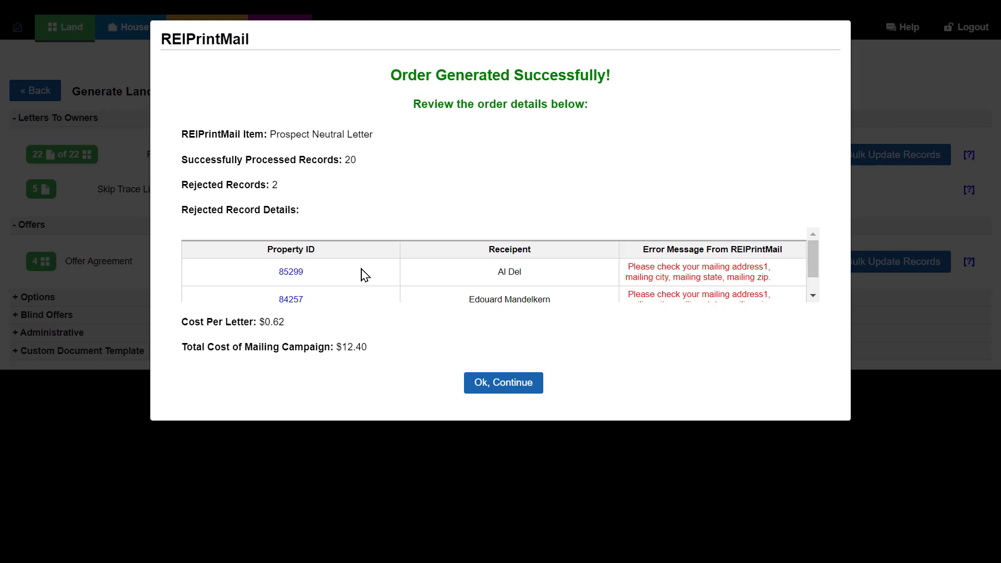
# Examine the rejected records and their REIPrintMail error messages in the order details.
pyautogui.scroll(-2, 363, 274)
pyautogui.scroll(1, 362, 272)
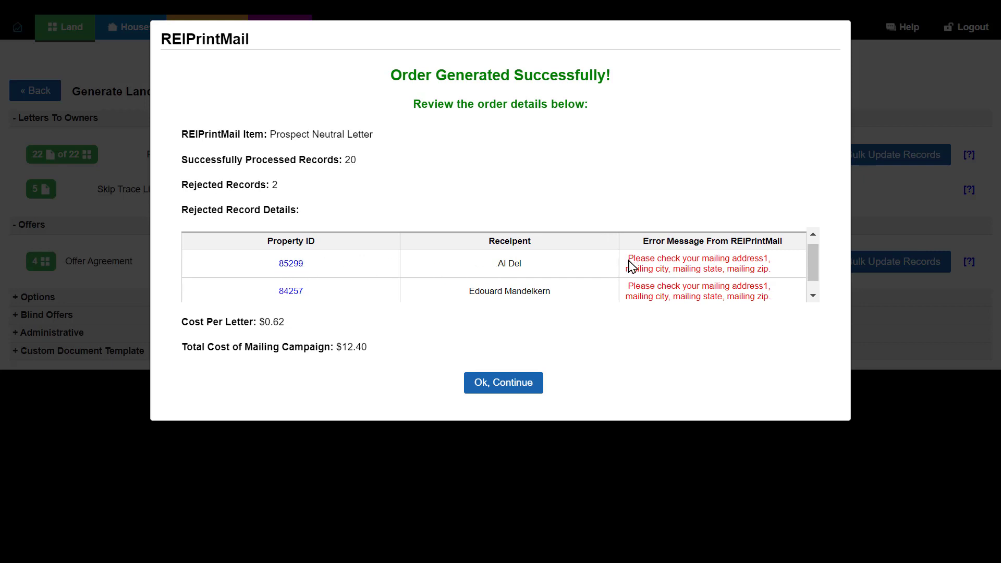
pyautogui.moveTo(628, 259); pyautogui.dragTo(774, 276)
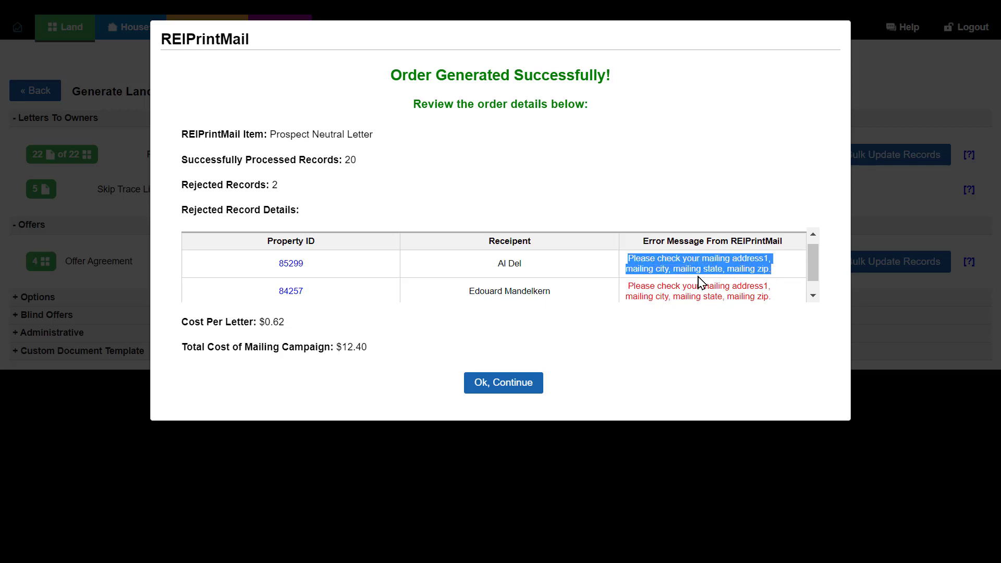
pyautogui.click(667, 264)
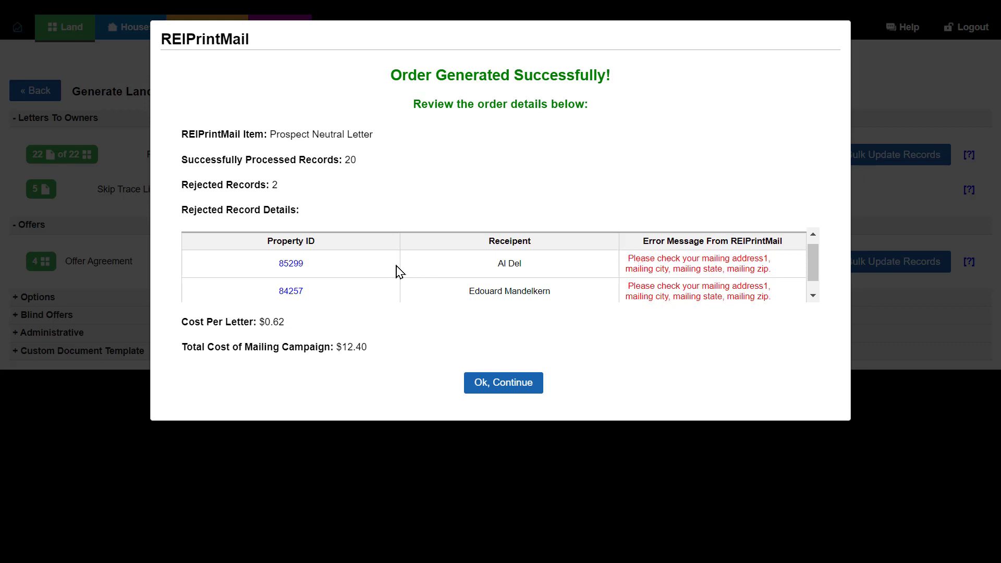
pyautogui.scroll(-1, 398, 272)
pyautogui.scroll(1, 399, 272)
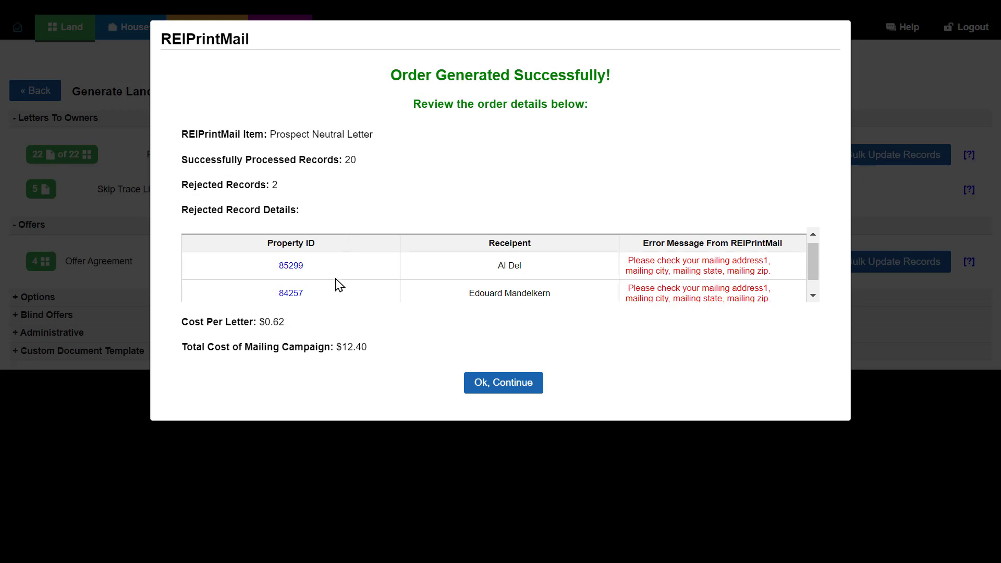
pyautogui.scroll(-1, 338, 286)
pyautogui.scroll(1, 338, 286)
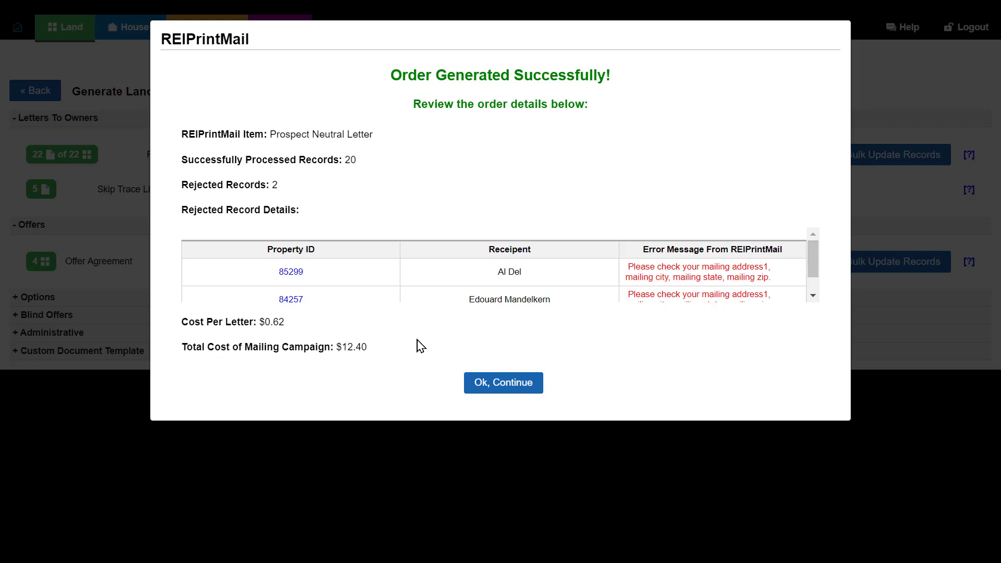
# Continue to the letter proof, review its pages, and mark it as Reviewed / Approved to continue with the order.
pyautogui.click(504, 386)
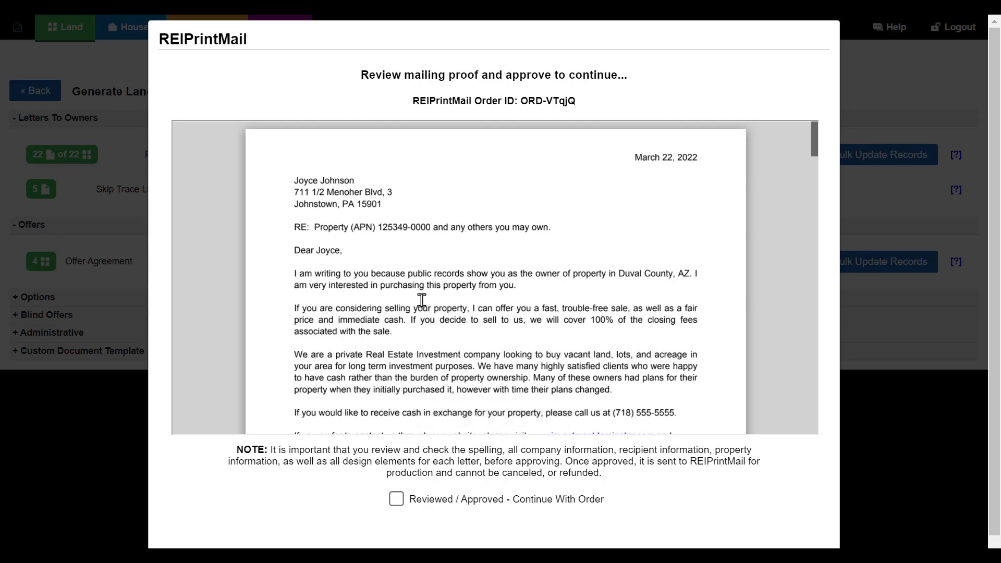
pyautogui.scroll(-3, 422, 299)
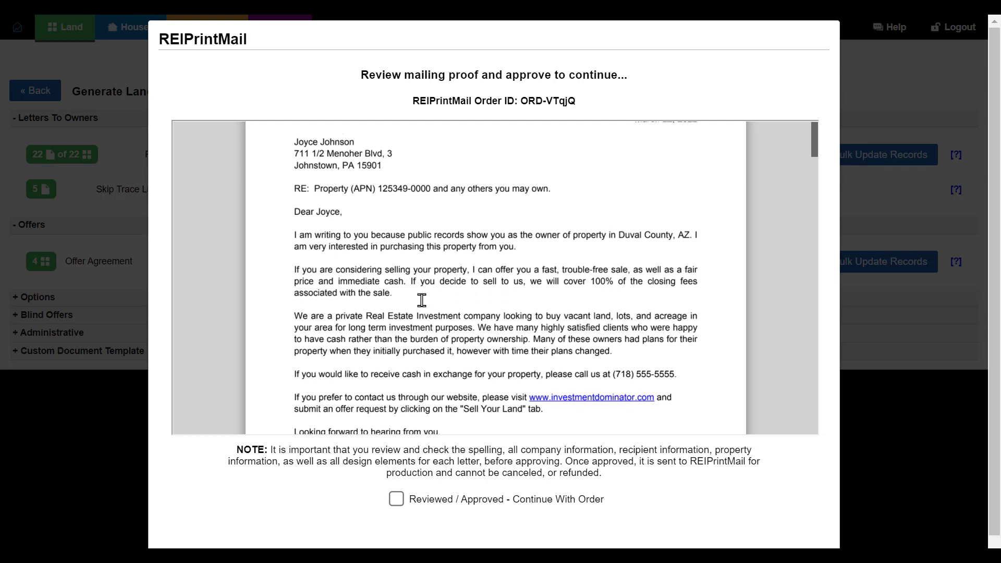
pyautogui.scroll(-5, 422, 300)
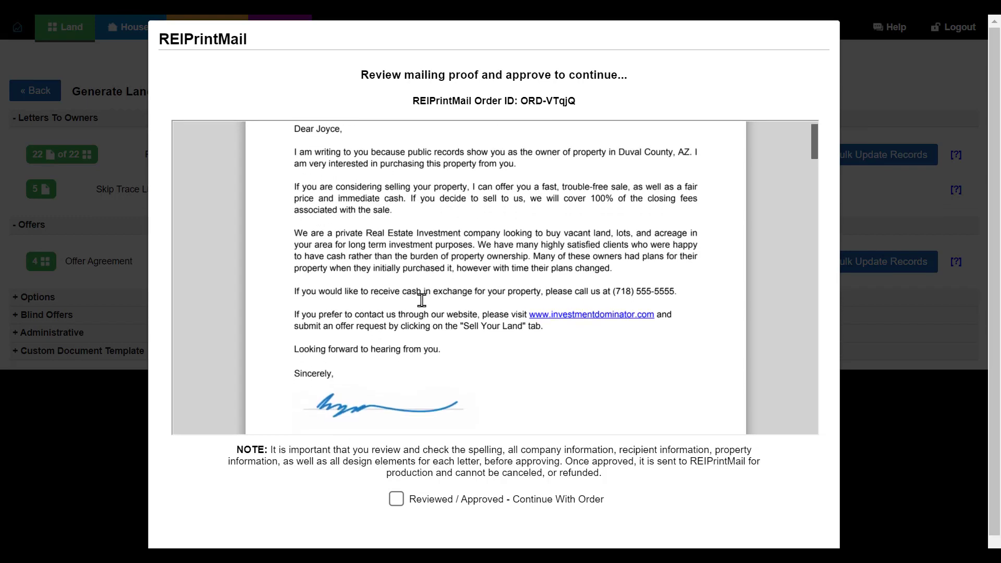
pyautogui.scroll(-2, 422, 300)
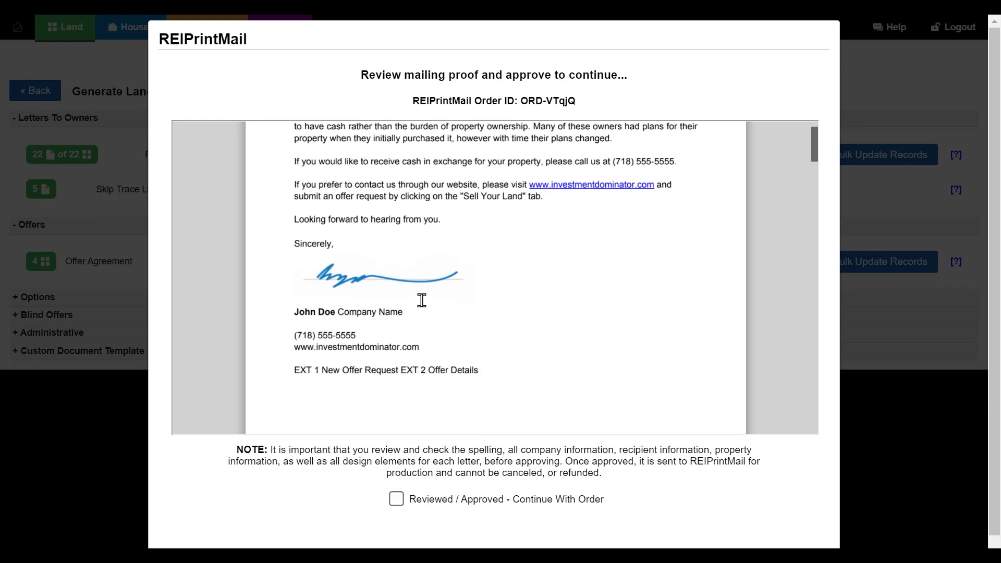
pyautogui.scroll(3, 422, 300)
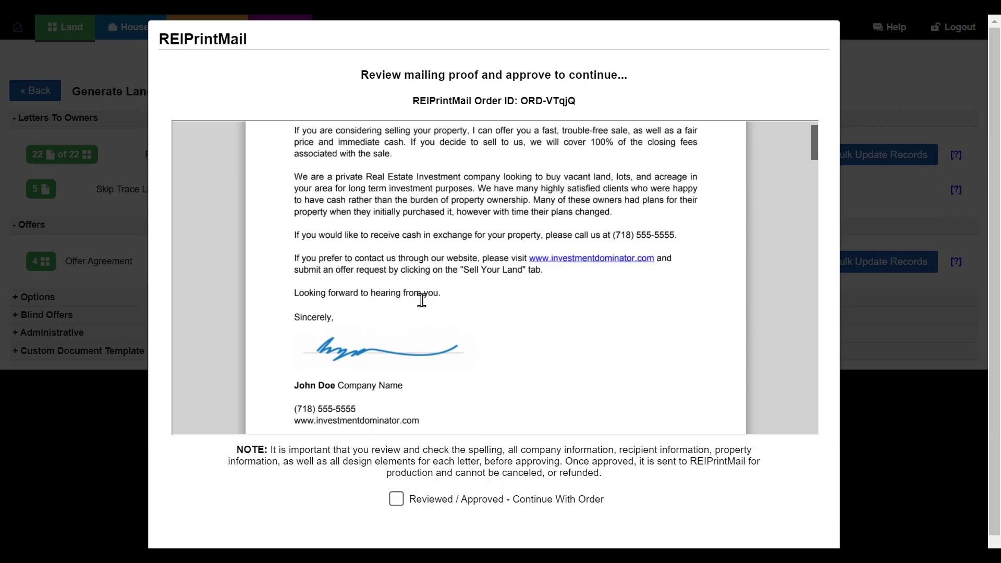
pyautogui.scroll(5, 422, 300)
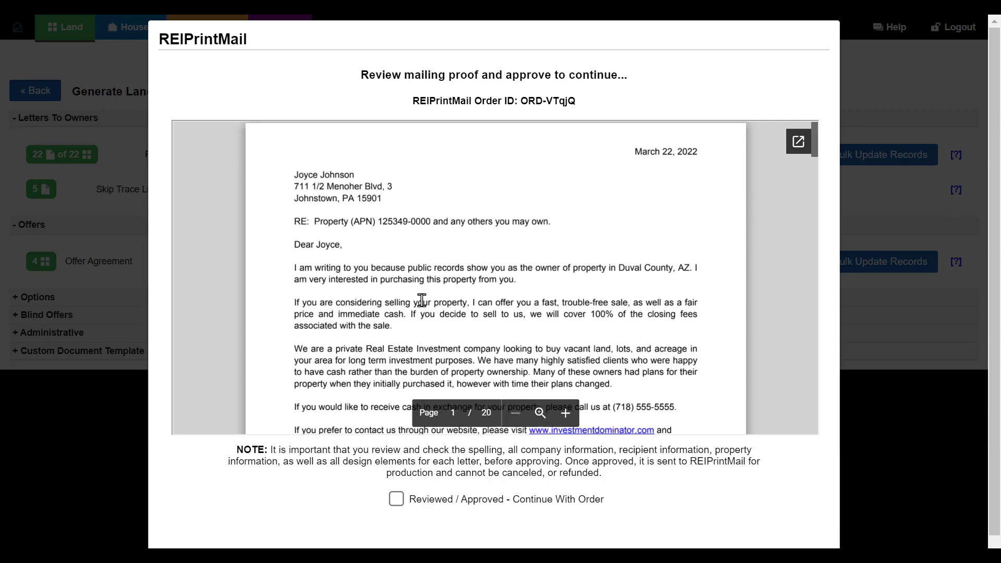
pyautogui.scroll(-10, 422, 300)
pyautogui.scroll(-20, 422, 300)
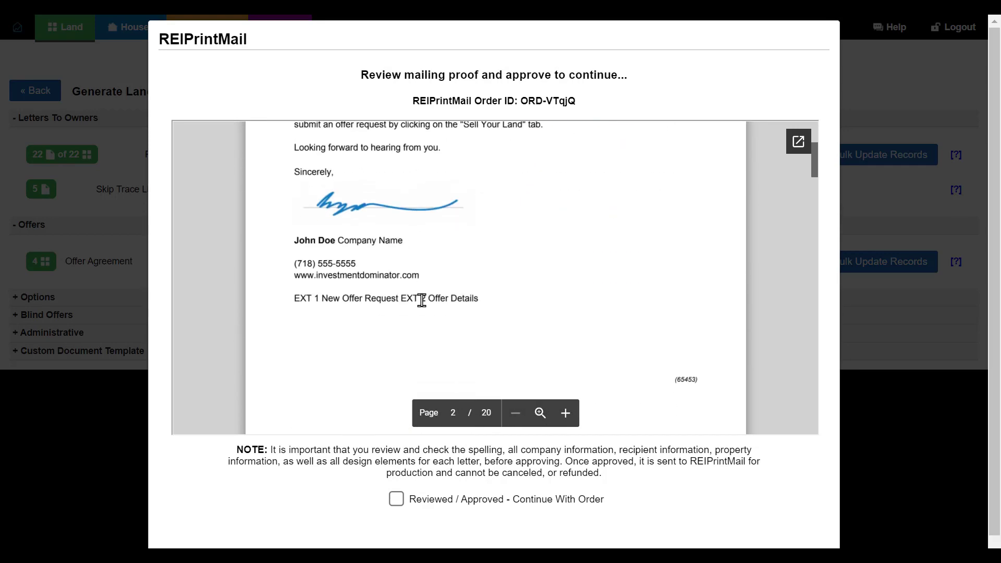
pyautogui.scroll(-18, 422, 300)
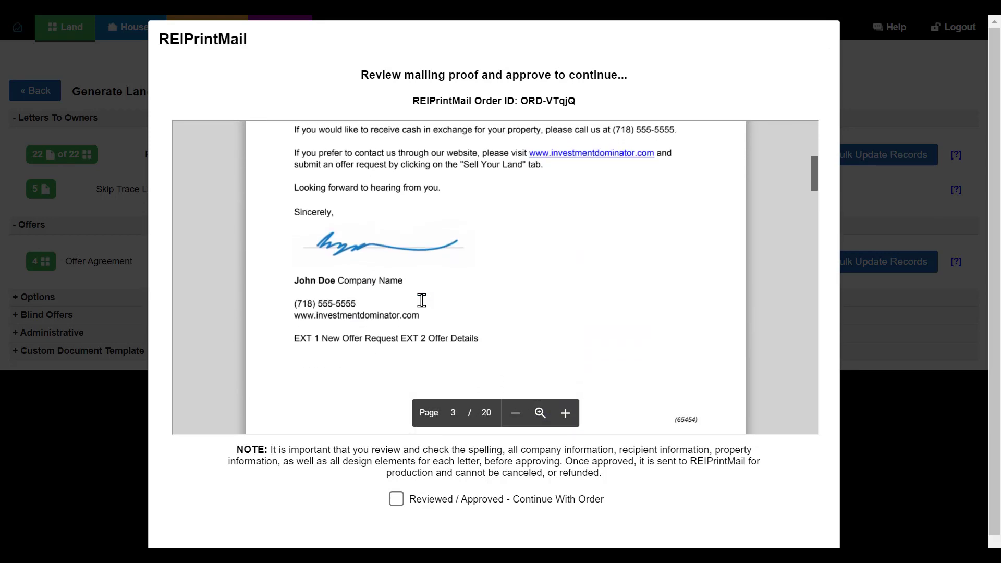
pyautogui.scroll(-10, 421, 300)
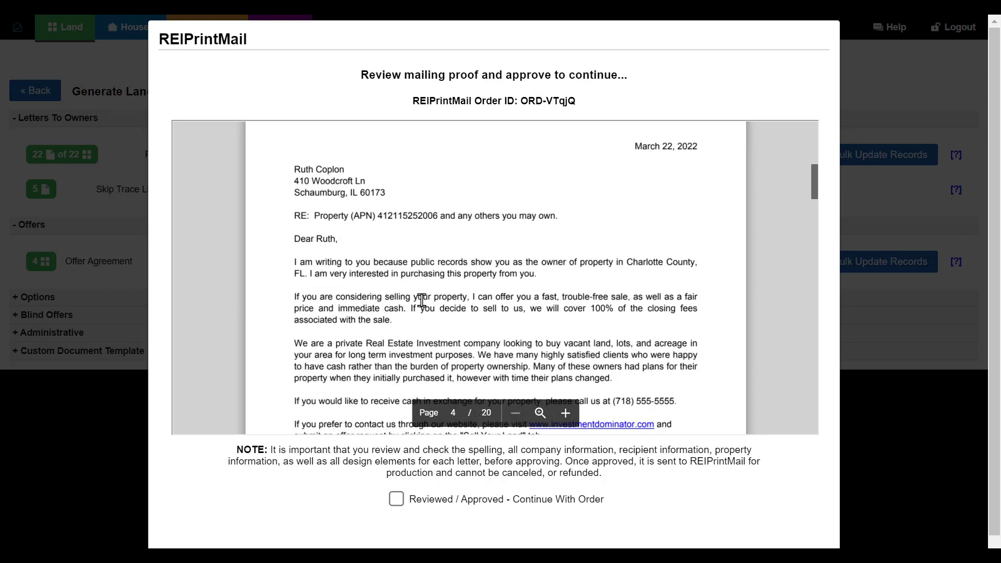
pyautogui.click(396, 500)
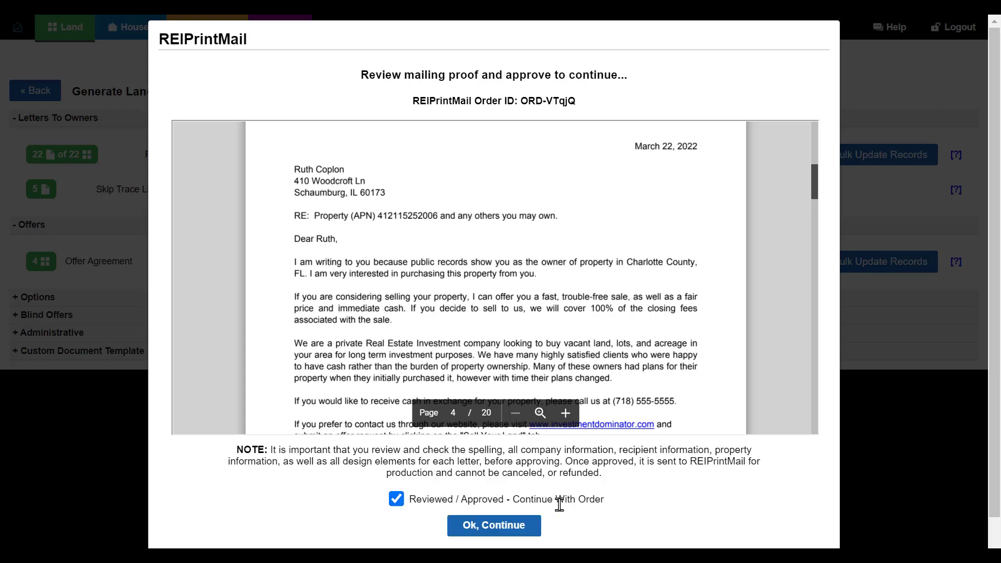
pyautogui.click(494, 525)
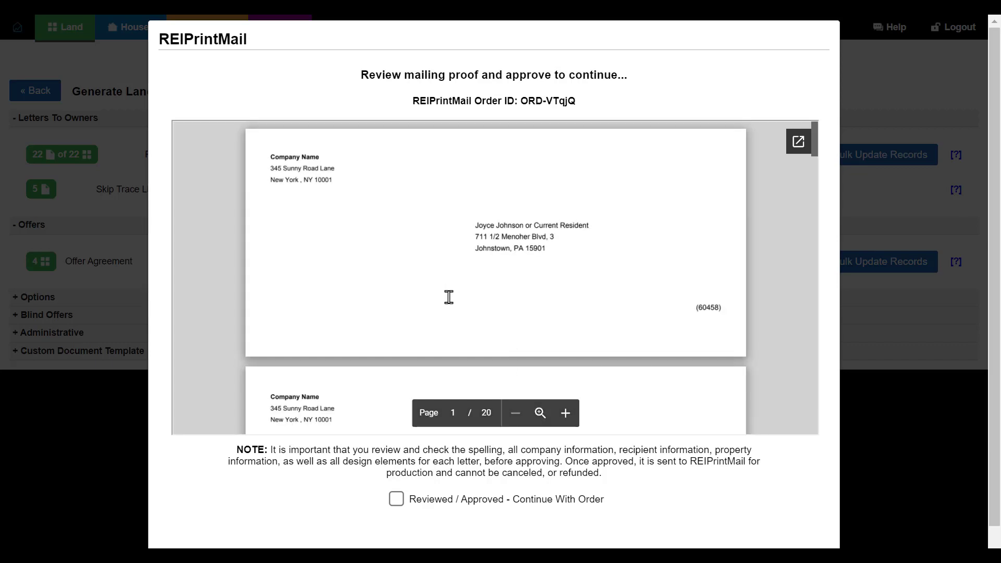
# Review the envelope mailing proof pages, mark them as Reviewed / Approved, and place the order.
pyautogui.scroll(-1, 448, 297)
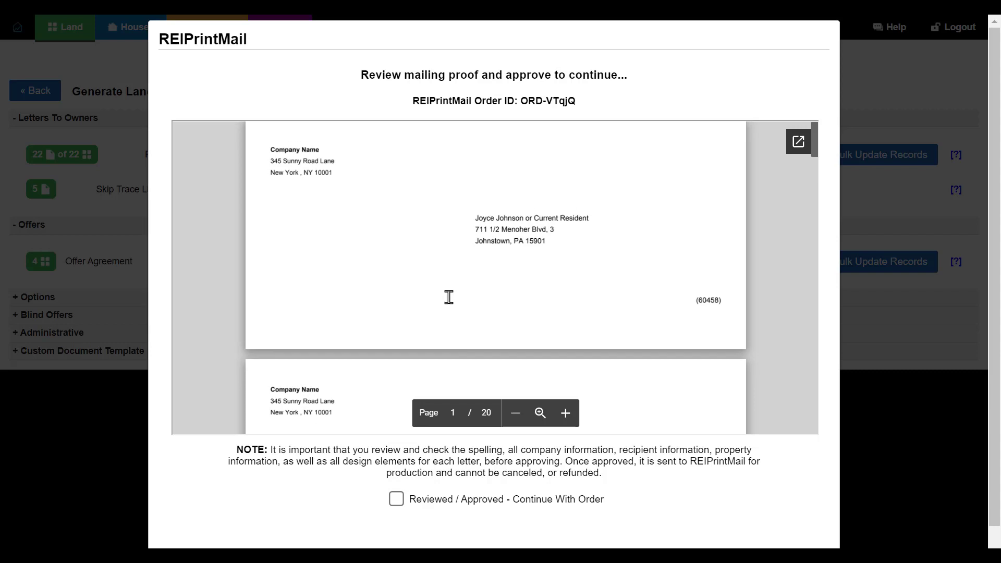
pyautogui.scroll(1, 449, 297)
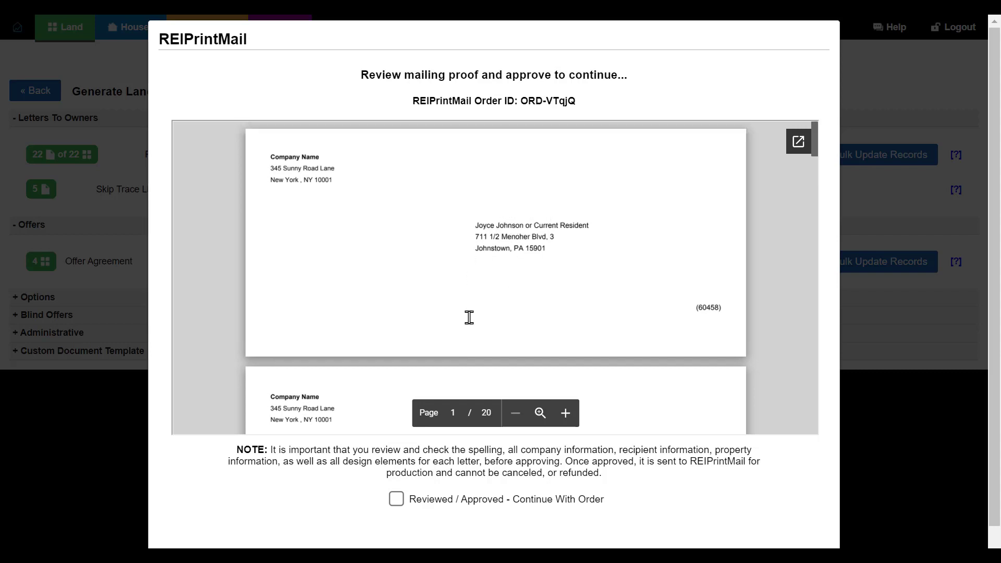
pyautogui.scroll(-4, 471, 318)
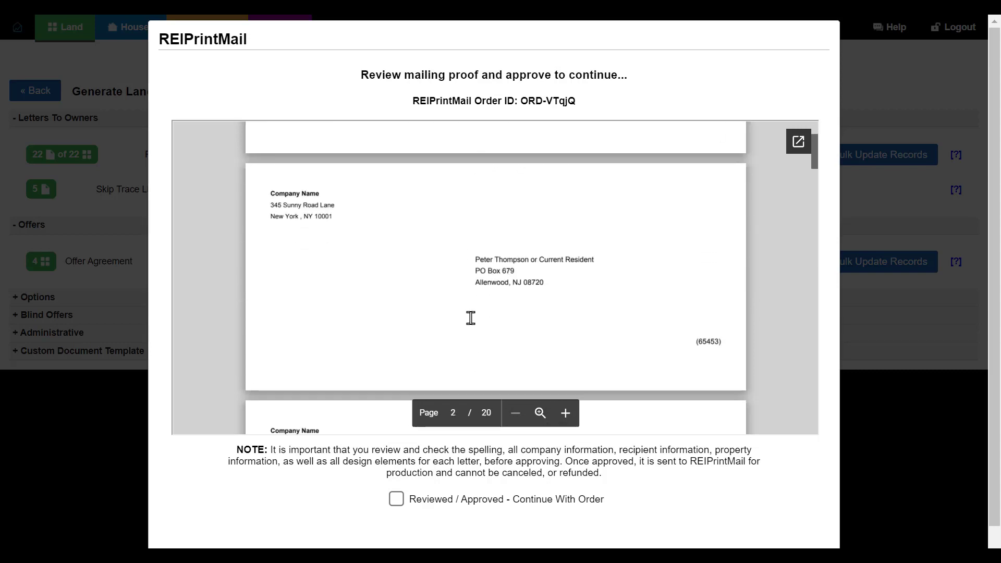
pyautogui.scroll(-1, 436, 322)
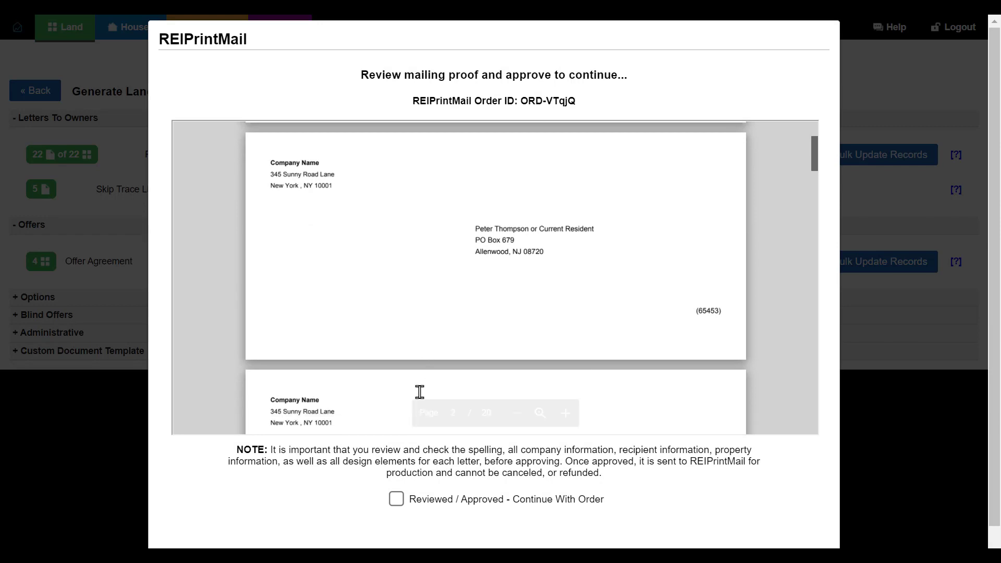
pyautogui.click(397, 499)
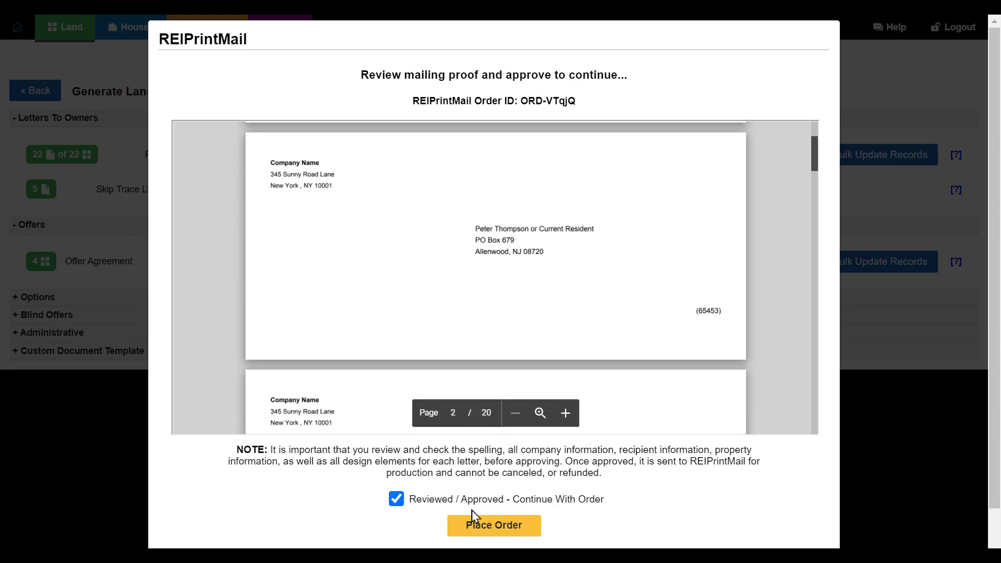
pyautogui.click(480, 535)
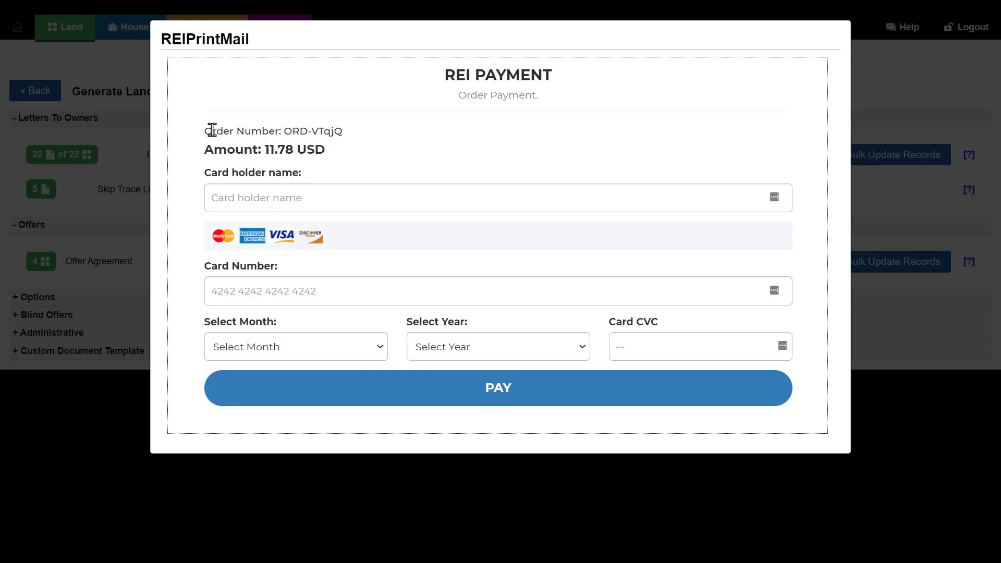
pyautogui.moveTo(206, 130); pyautogui.dragTo(351, 136)
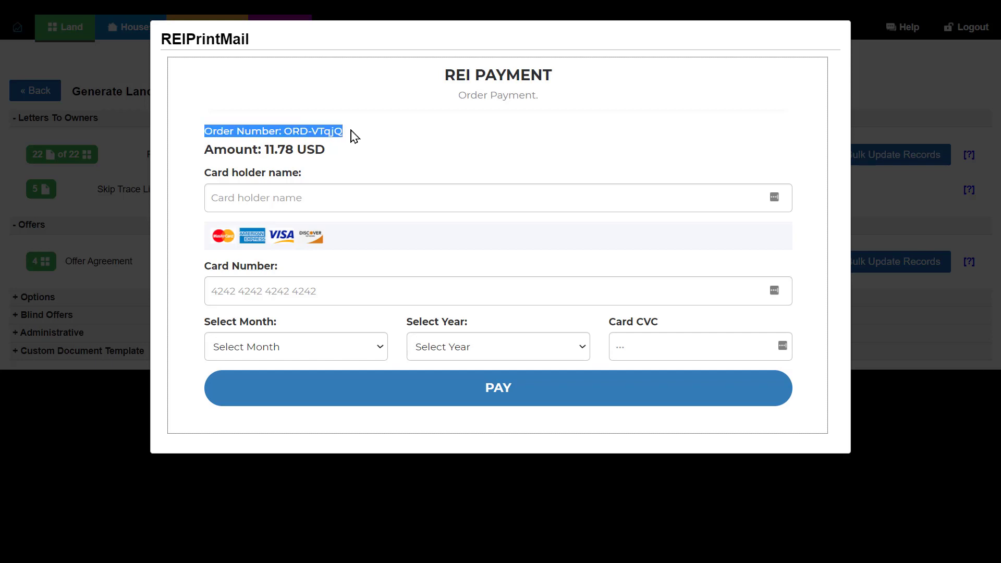
pyautogui.click(298, 136)
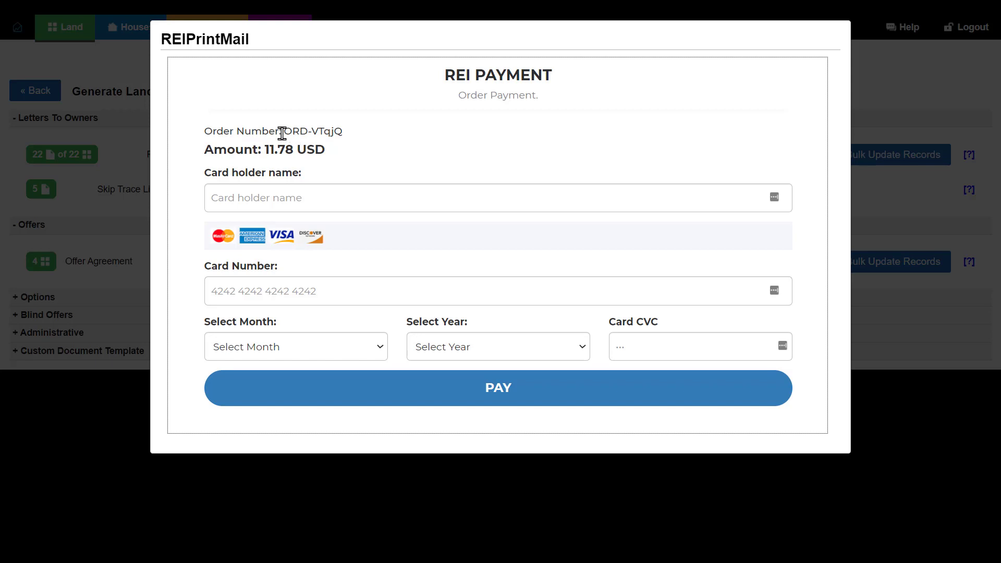